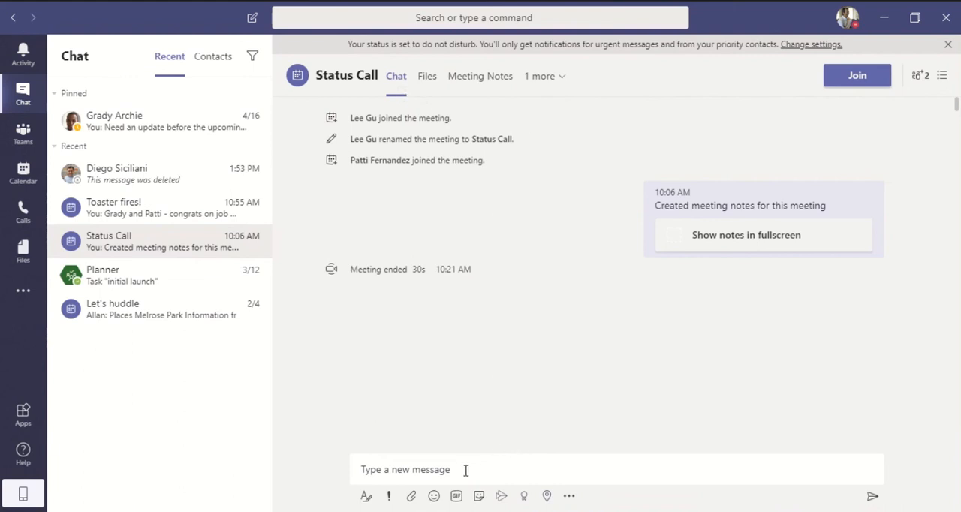
# Pin the Status Call chat to the chat list.
pyautogui.moveTo(259, 248)
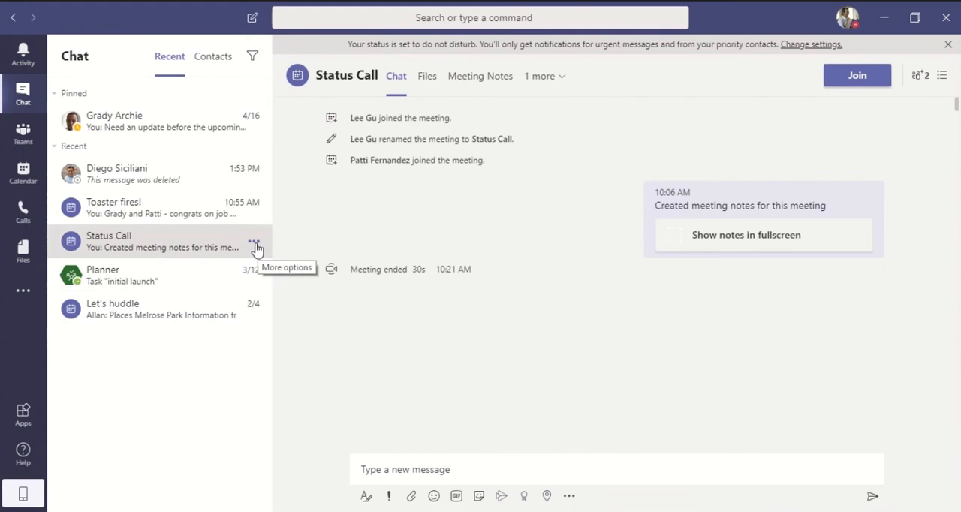
pyautogui.click(255, 244)
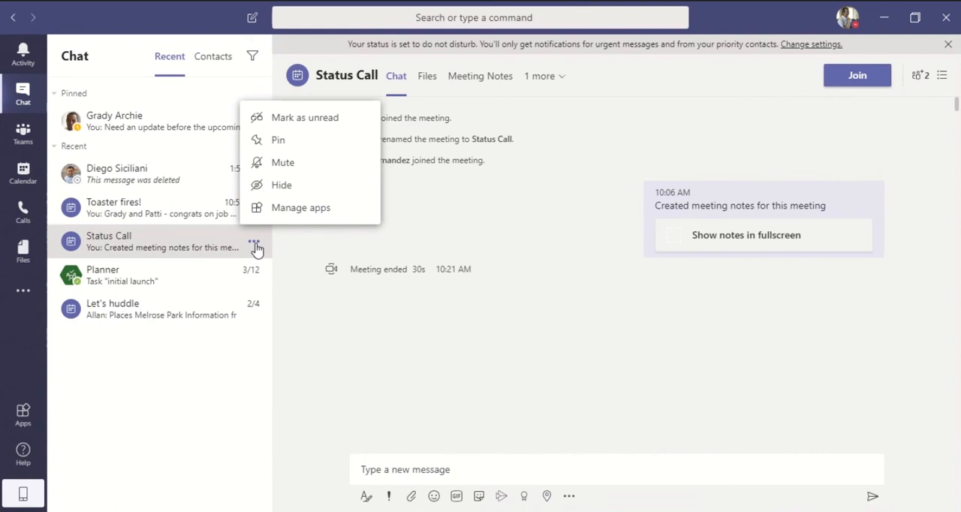
pyautogui.click(278, 140)
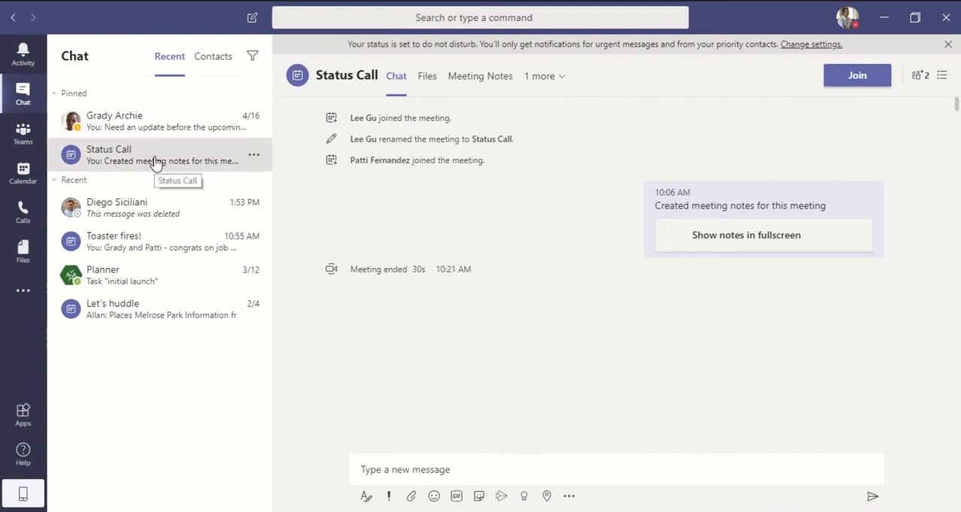
# Translate the German message about spring campaign market research in the Digital Assets Web channel.
pyautogui.click(32, 144)
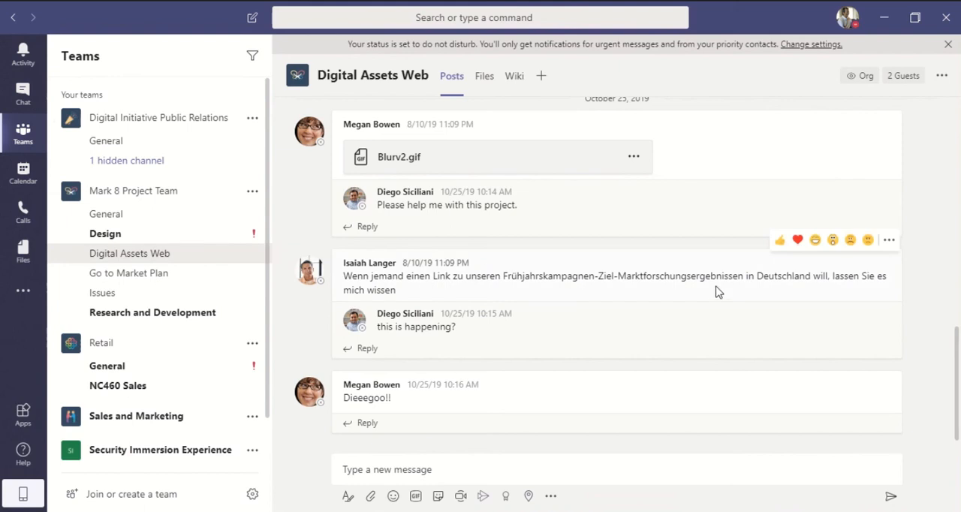
pyautogui.click(889, 243)
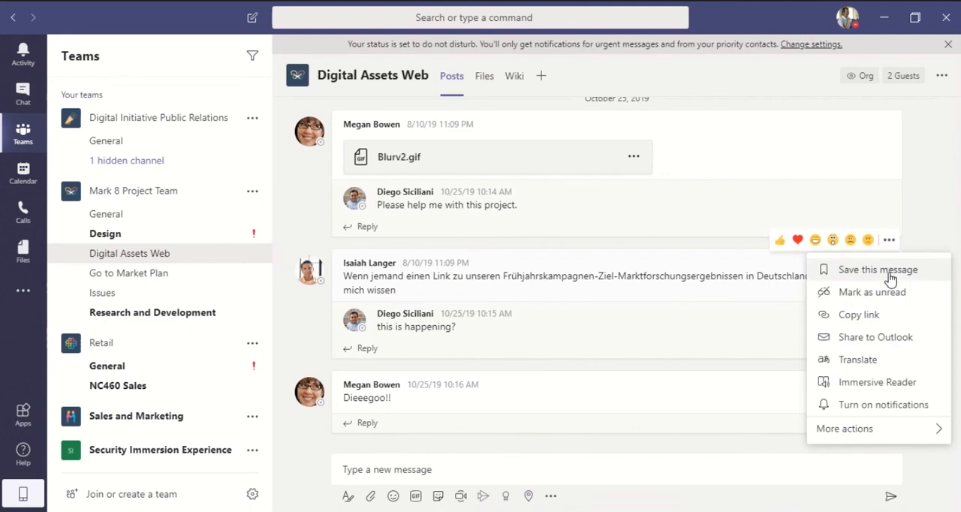
pyautogui.click(869, 362)
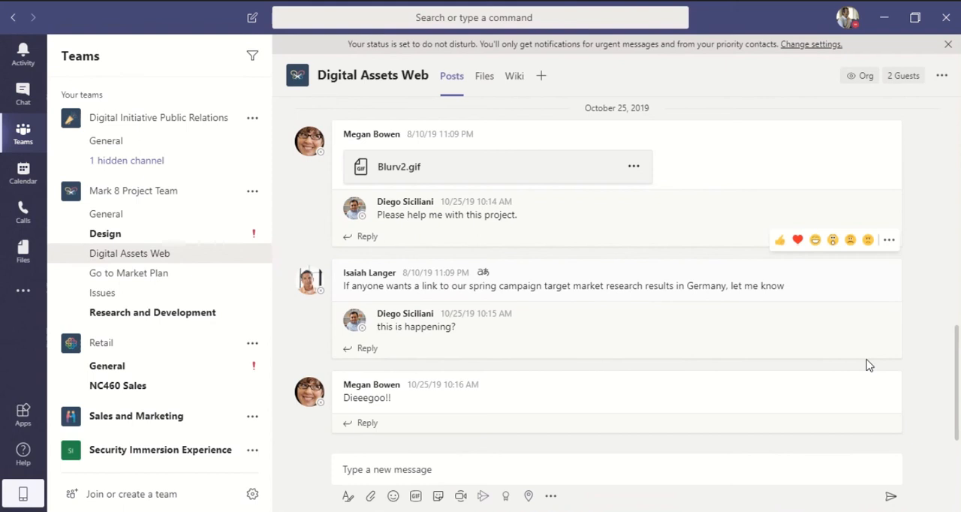
# Save the reply "this is happening?" under the translated message.
pyautogui.click(890, 240)
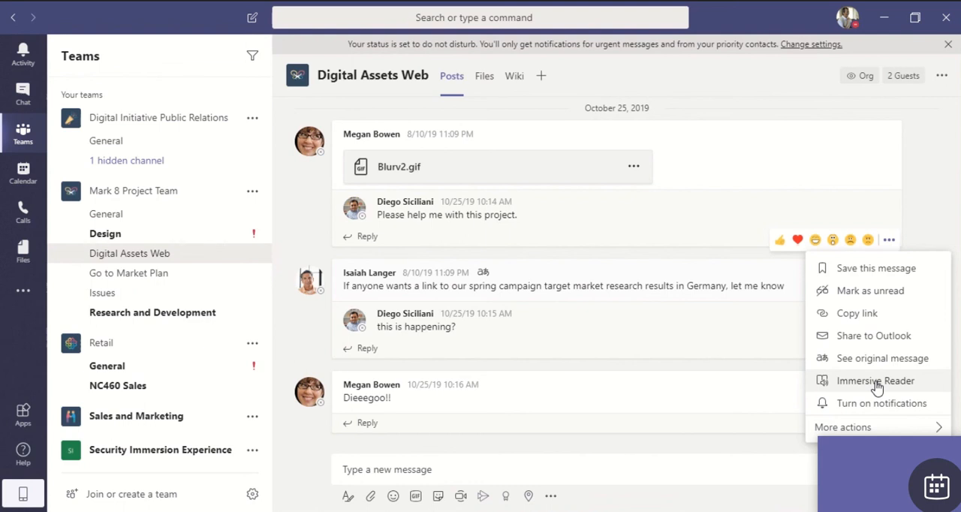
pyautogui.click(306, 361)
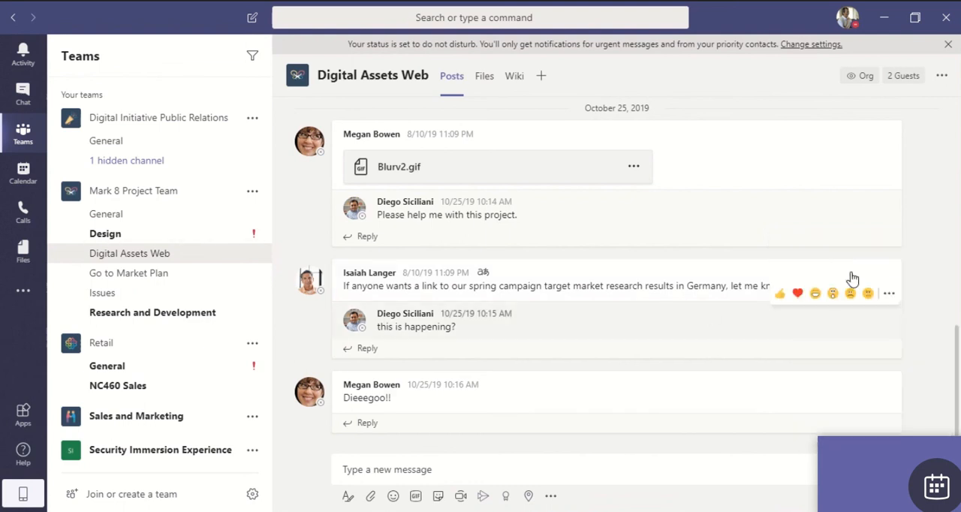
pyautogui.click(889, 296)
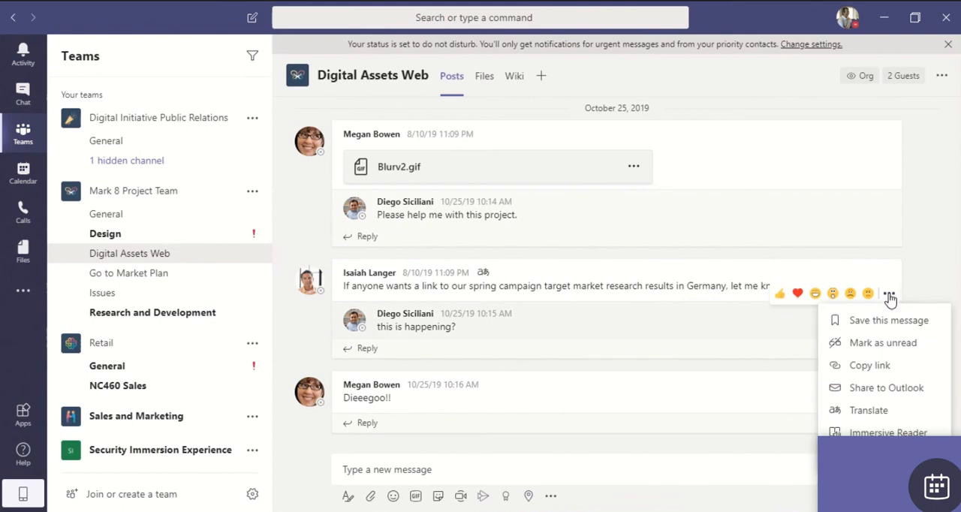
pyautogui.click(880, 323)
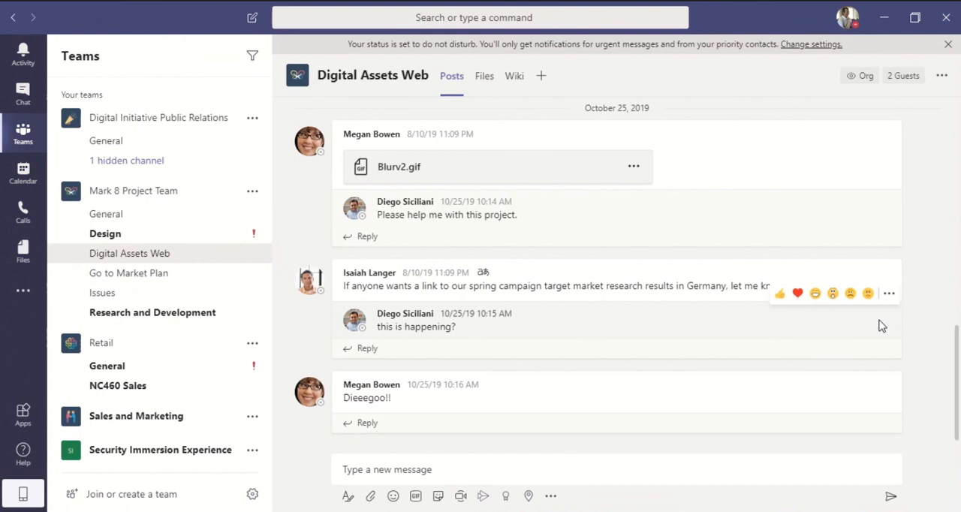
# Open the saved messages, remove the saved "this is happening?" reply, and return to the teams list.
pyautogui.click(847, 21)
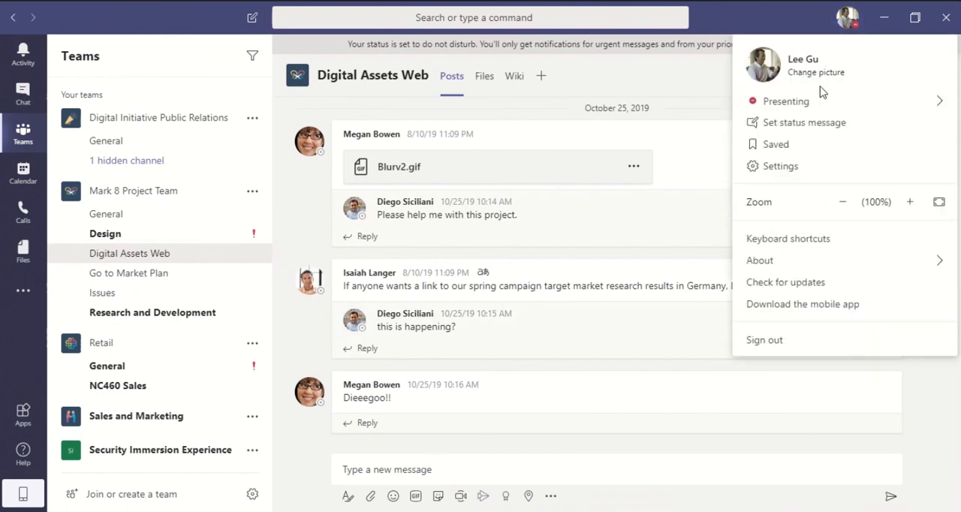
pyautogui.click(802, 147)
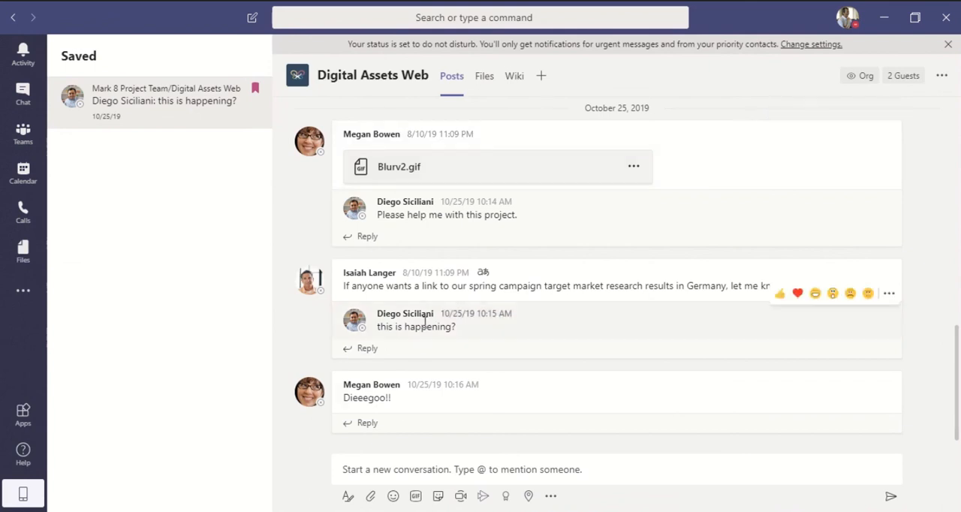
pyautogui.click(255, 92)
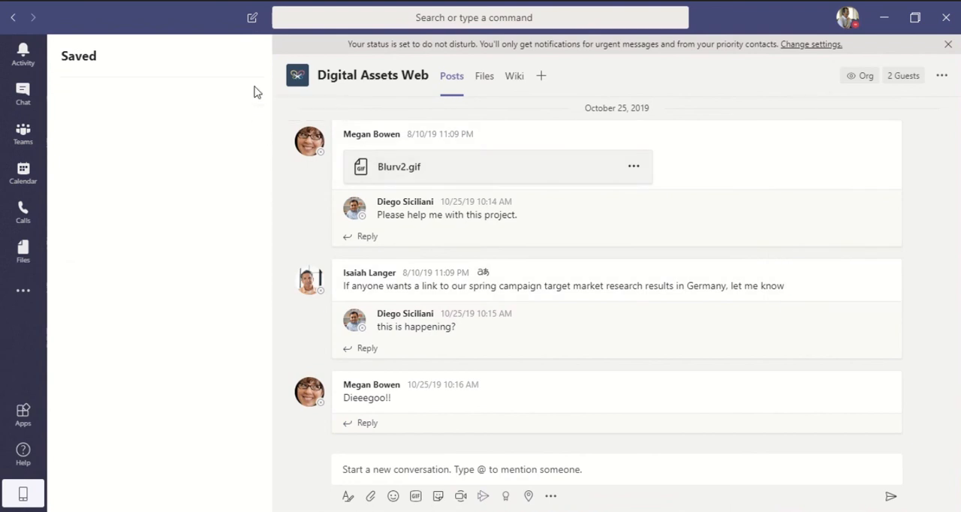
pyautogui.click(21, 138)
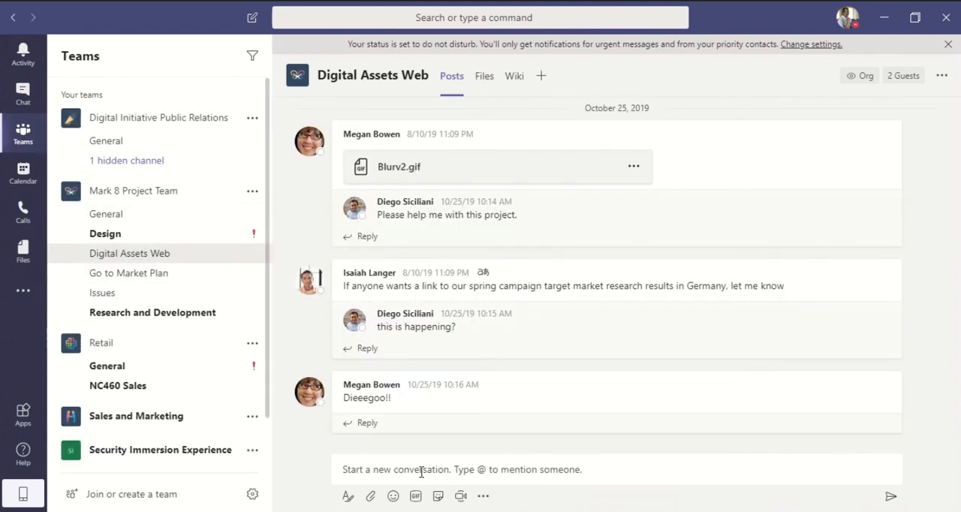
# Start a new conversation in Digital Assets Web with a mention of the second suggested member, shortened to the first name.
pyautogui.click(422, 471)
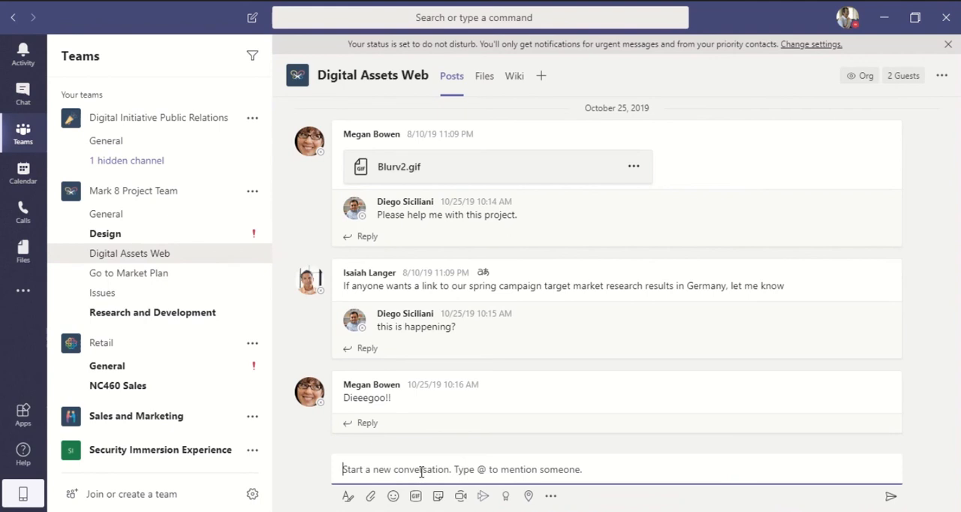
pyautogui.write('@')
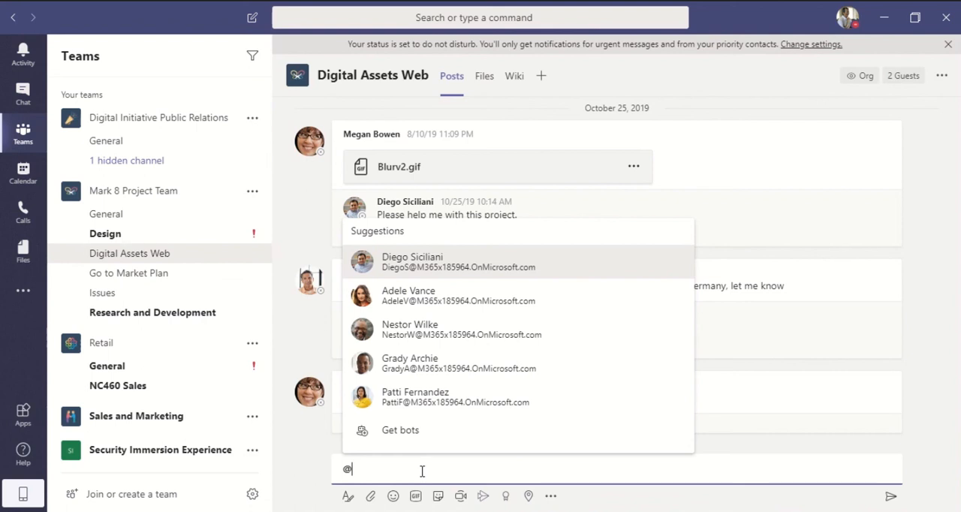
pyautogui.click(448, 308)
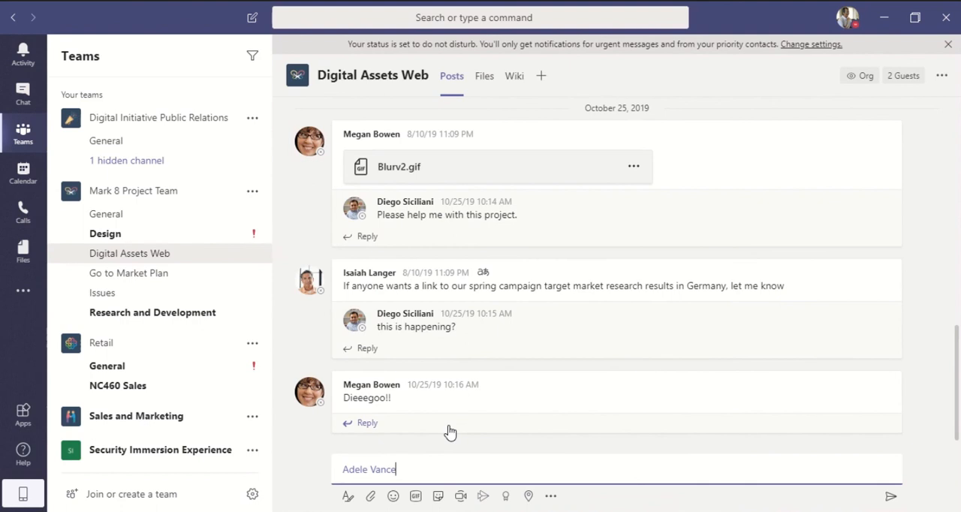
pyautogui.press('BackSpace')
# Complete the message after the mention with "can you please update the digital assets?" and send it.
pyautogui.write('can you please')
pyautogui.write(' c')
pyautogui.write('pdate ')
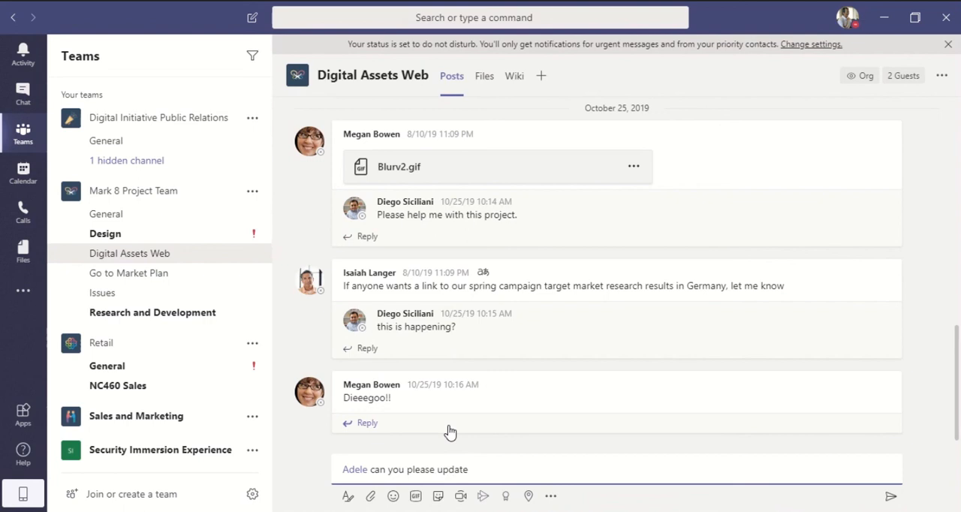
pyautogui.write('the digi')
pyautogui.write('al assets?')
pyautogui.press('Return')
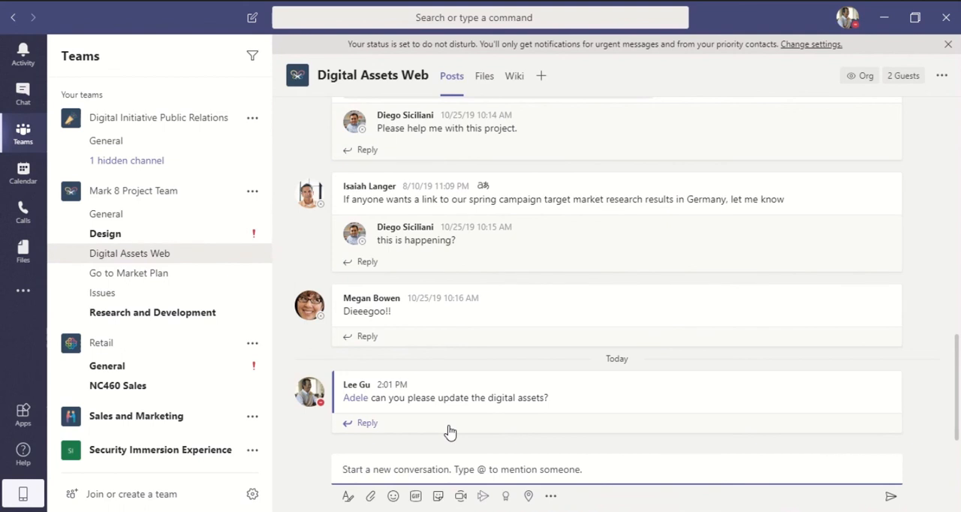
# Start a formatted channel post, mark it as important, and set its type to Announcement.
pyautogui.click(347, 498)
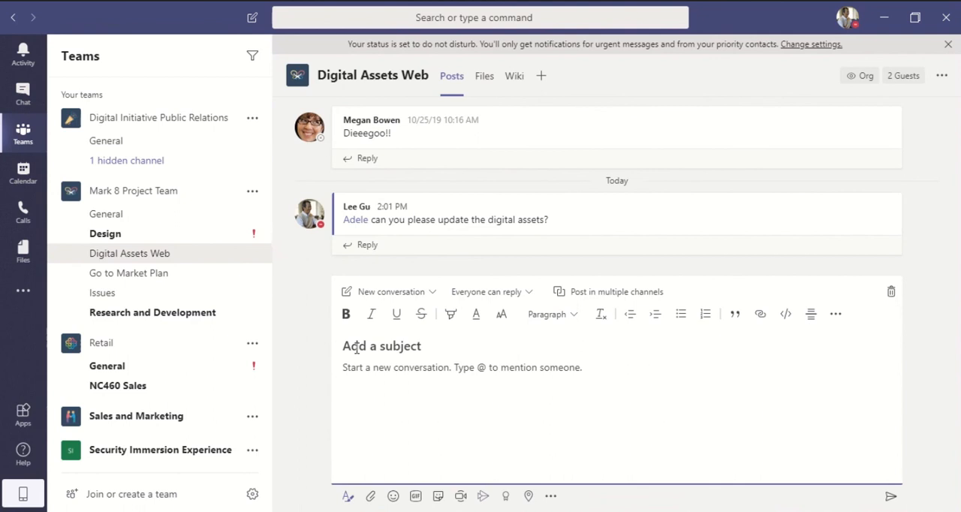
pyautogui.click(836, 315)
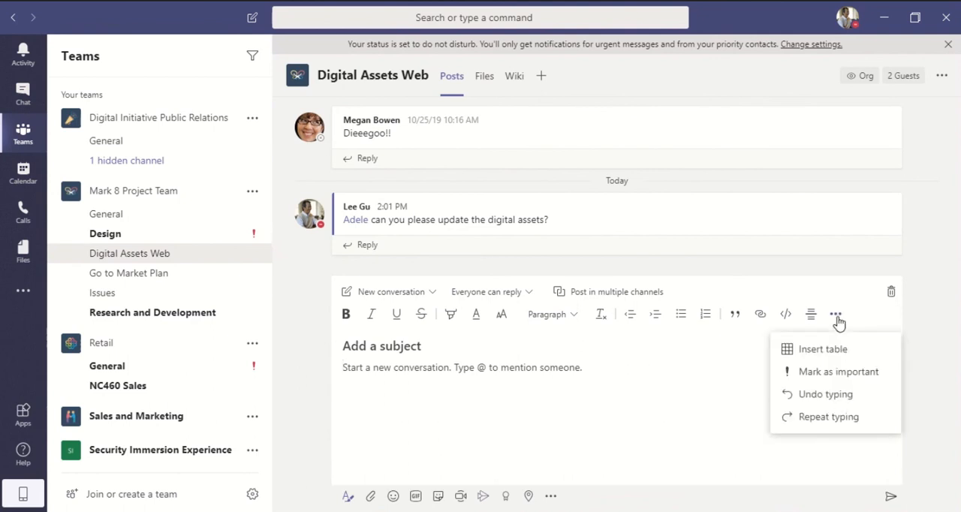
pyautogui.click(854, 373)
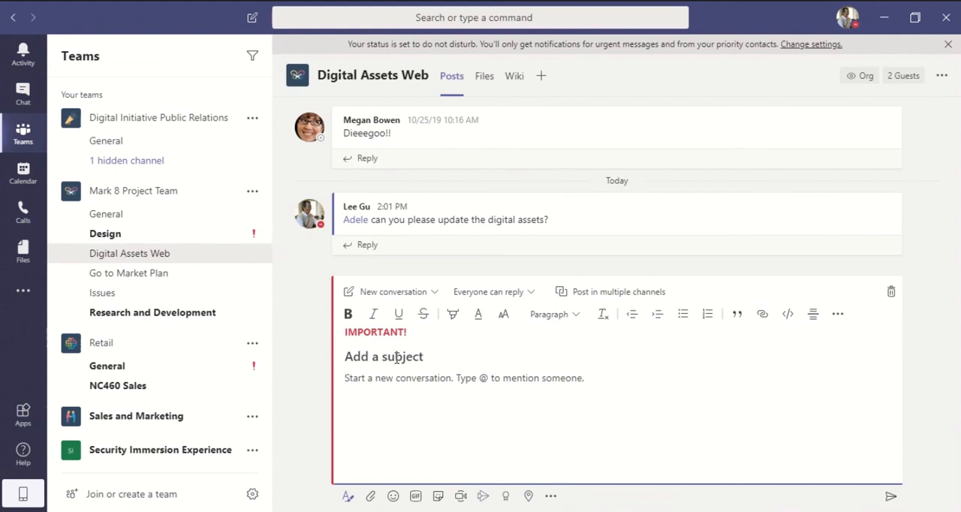
pyautogui.click(416, 295)
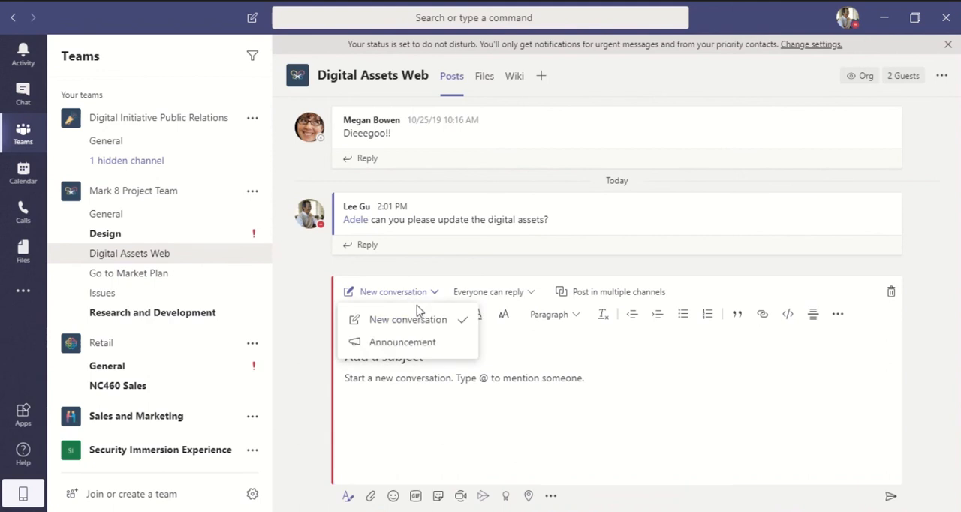
pyautogui.click(420, 342)
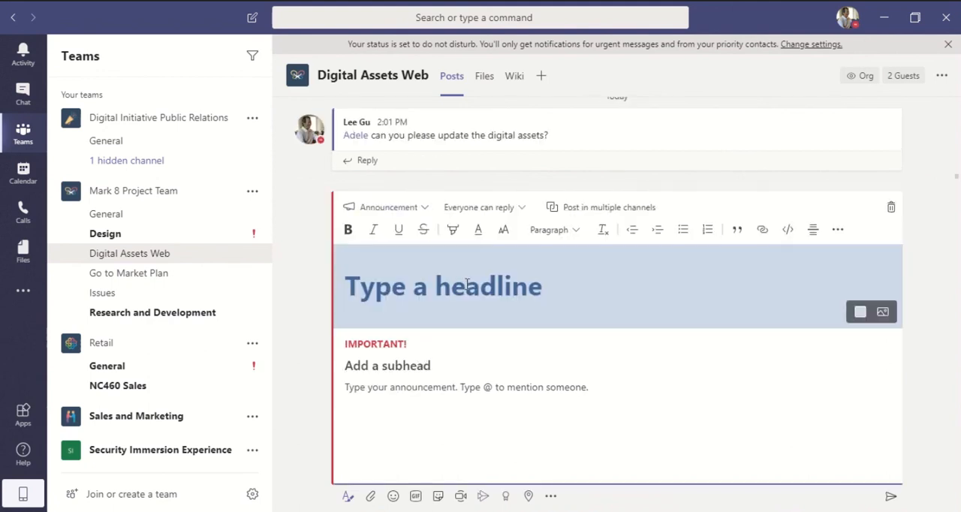
# Fill in the post with the headline "Announcement", the subhead "Big Announcement" and the body text "Details".
pyautogui.write('A')
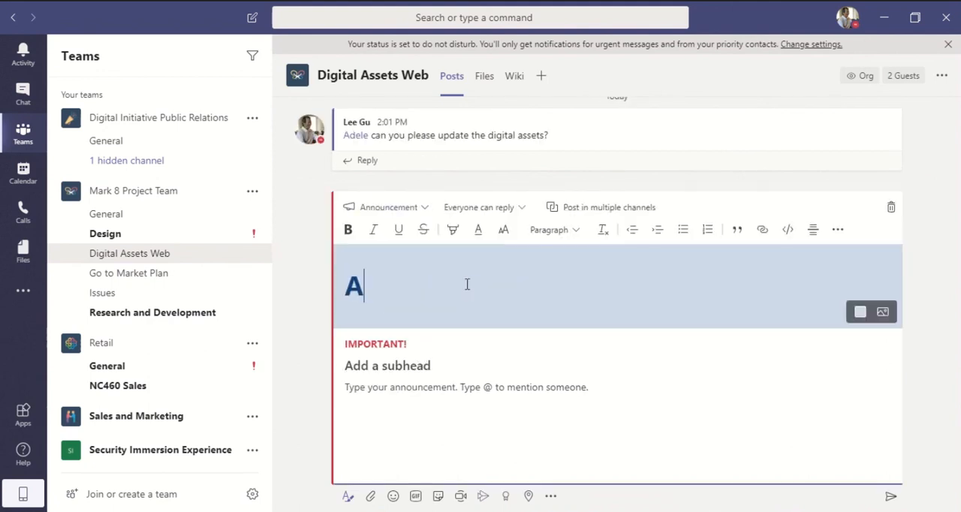
pyautogui.write('nnouncement')
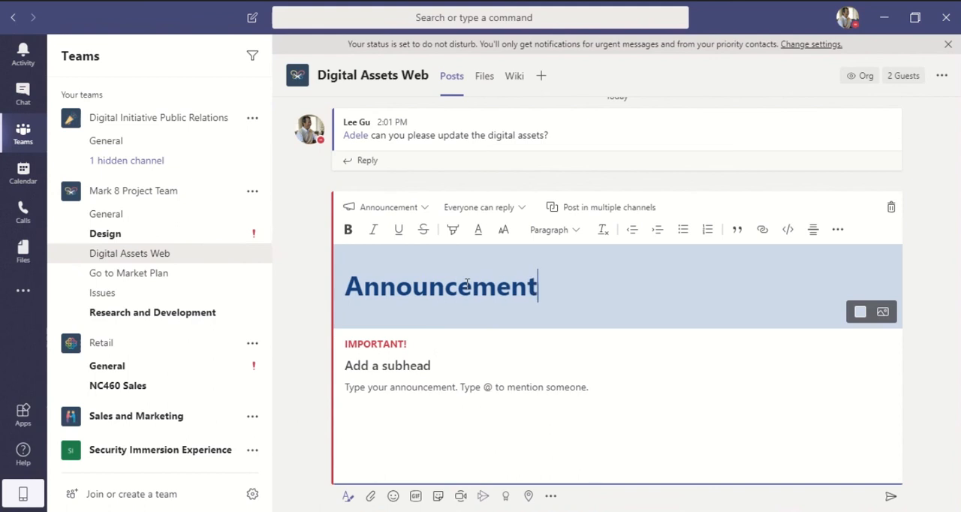
pyautogui.click(427, 371)
pyautogui.write('Big An')
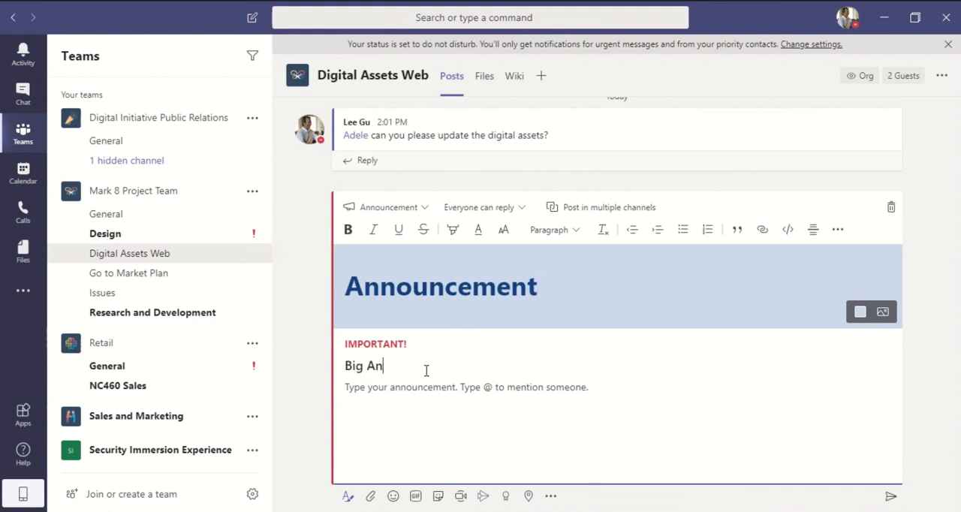
pyautogui.write('nouncement')
pyautogui.click(440, 388)
pyautogui.write('Details')
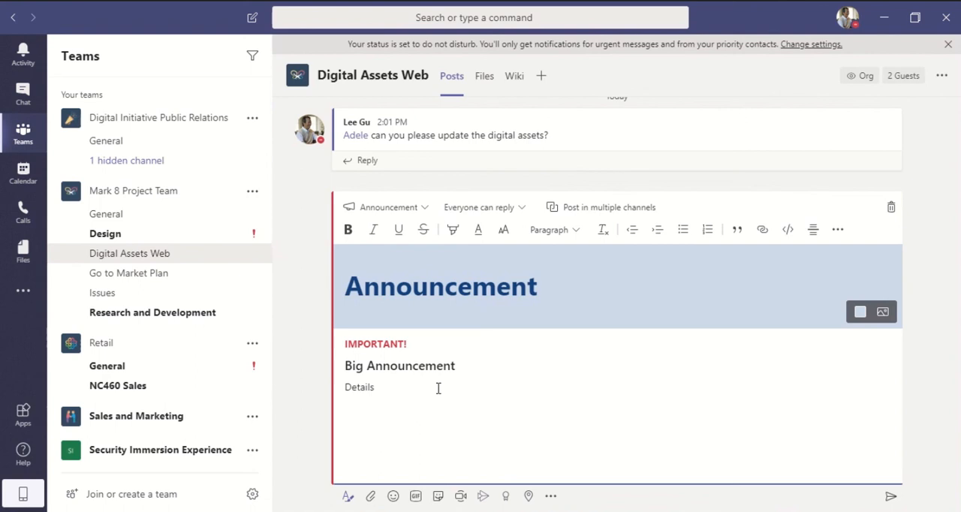
# Restrict replies to the announcement to "You and moderators can reply" and turn on posting in multiple channels.
pyautogui.click(512, 213)
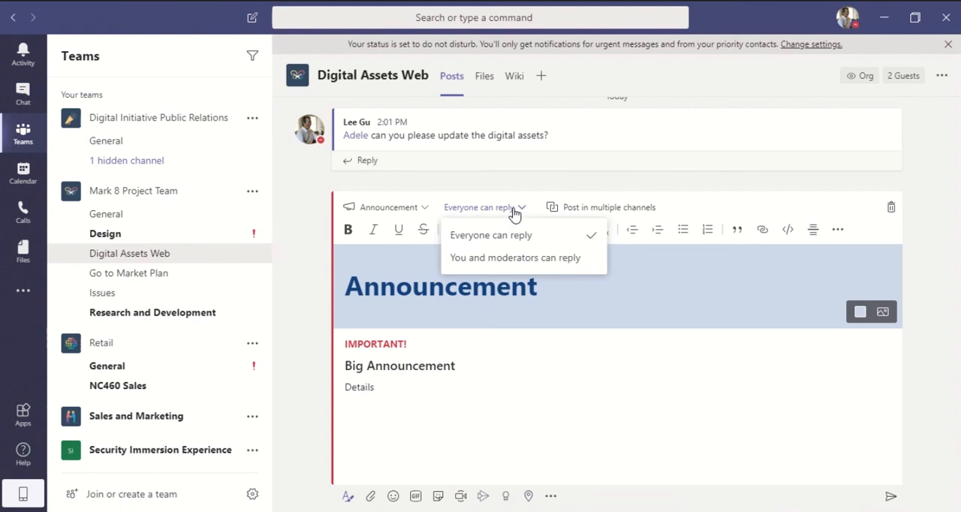
pyautogui.click(528, 259)
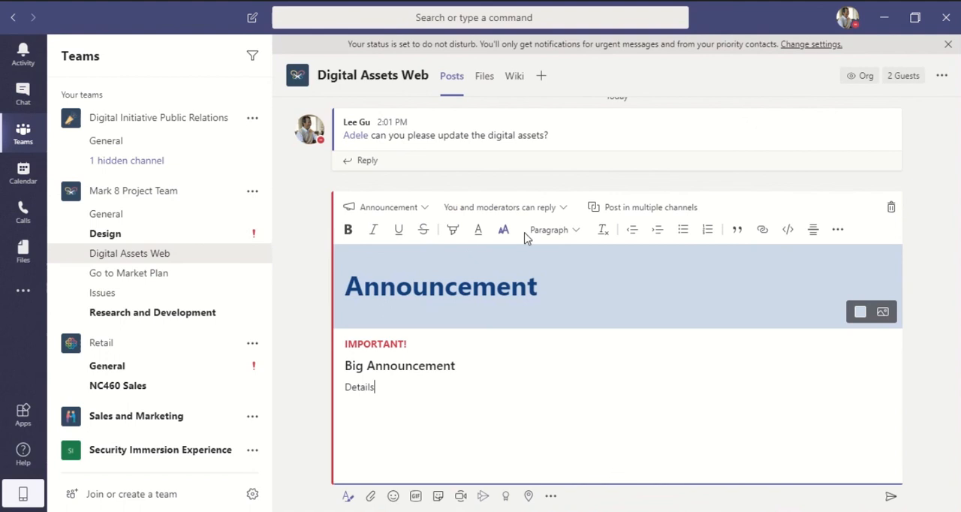
pyautogui.click(616, 211)
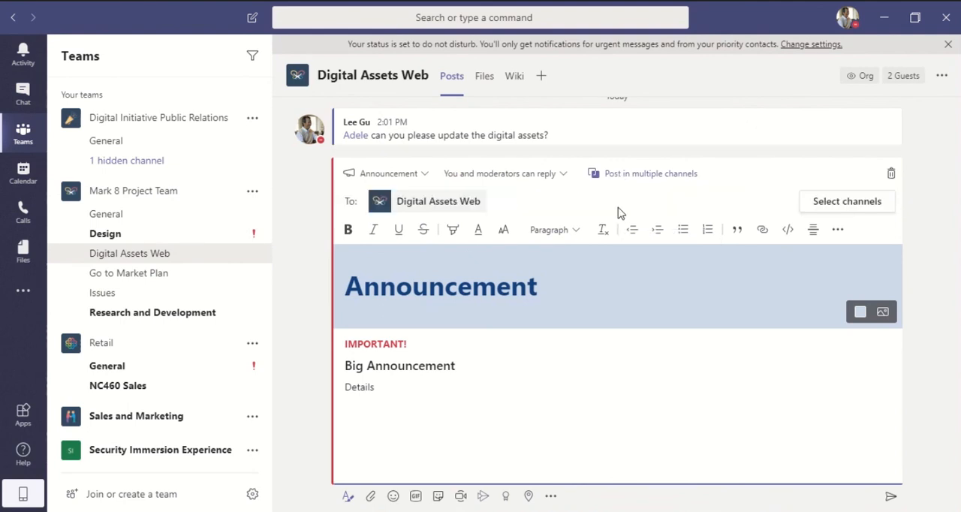
# Add the General channel of the Sales and Marketing team as a second destination and send the announcement.
pyautogui.click(844, 208)
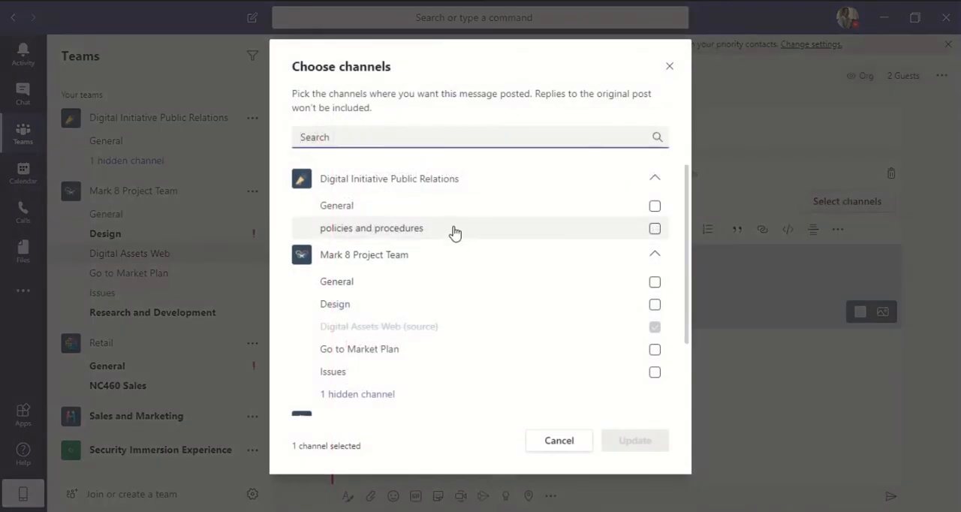
pyautogui.scroll(-2, 455, 240)
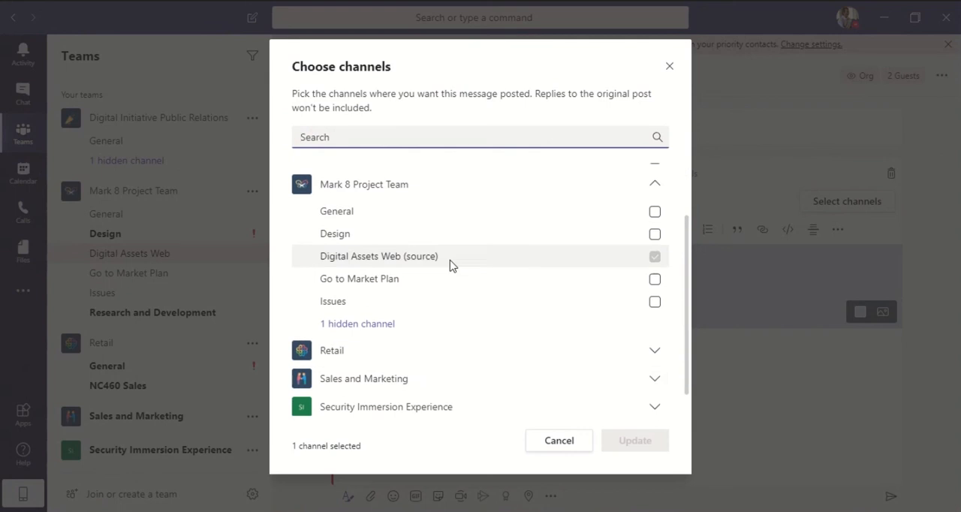
pyautogui.click(429, 380)
pyautogui.scroll(-2, 476, 337)
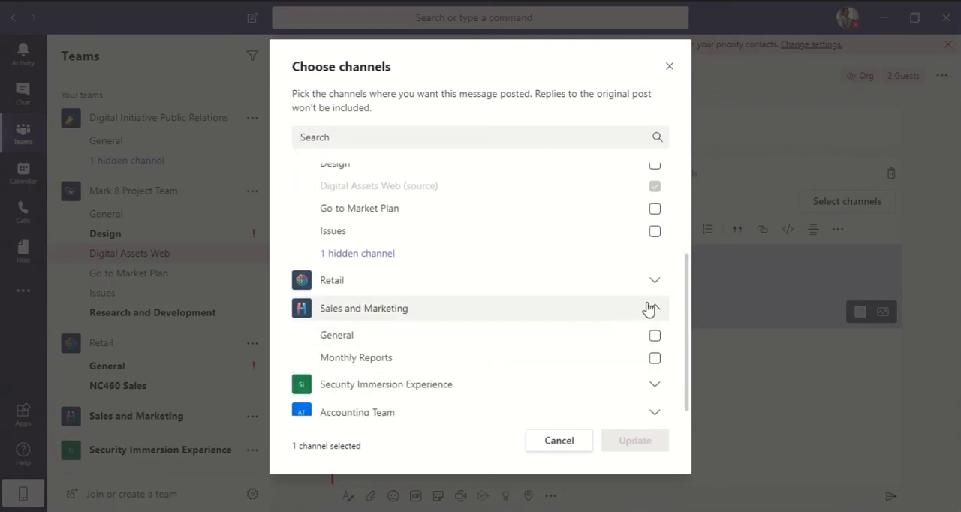
pyautogui.click(655, 336)
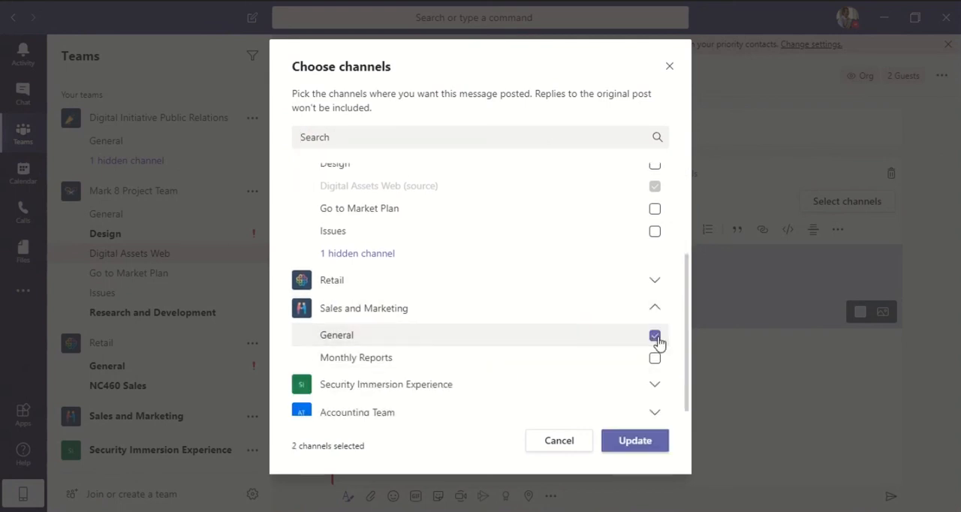
pyautogui.click(640, 441)
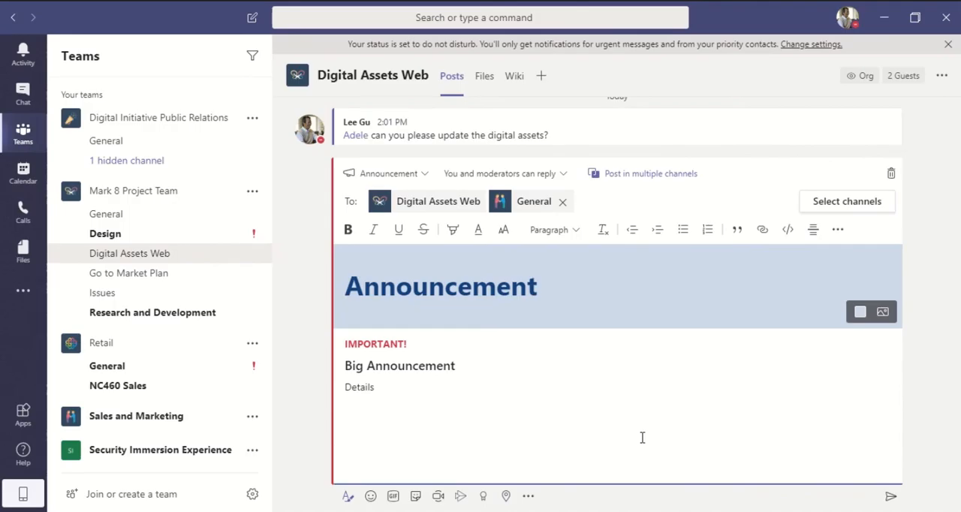
pyautogui.click(891, 498)
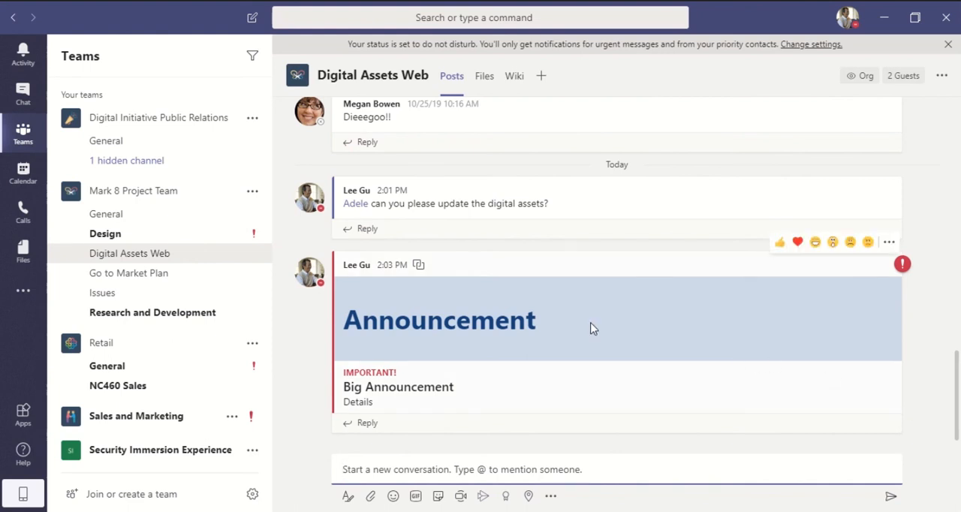
# Review the posted announcement in Digital Assets Web and in the General channel of Sales and Marketing.
pyautogui.scroll(10, 585, 319)
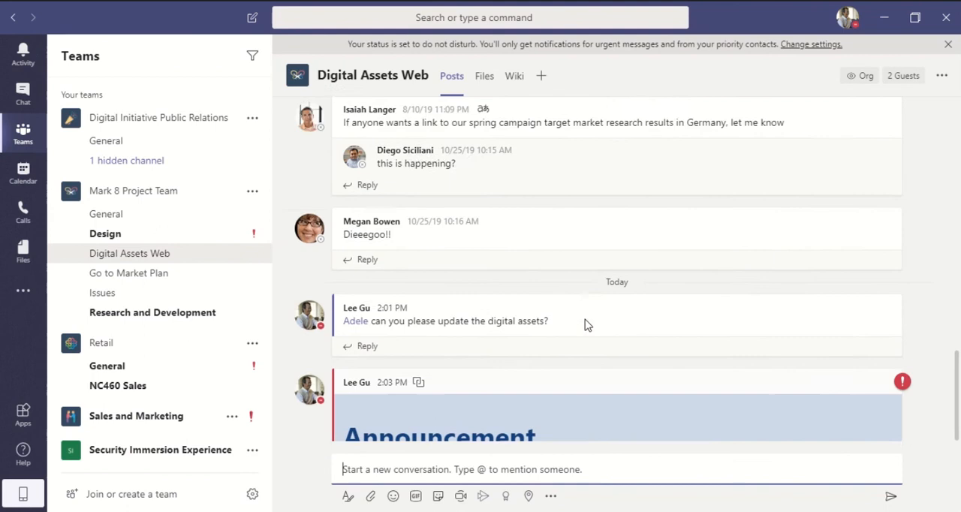
pyautogui.scroll(-5, 585, 322)
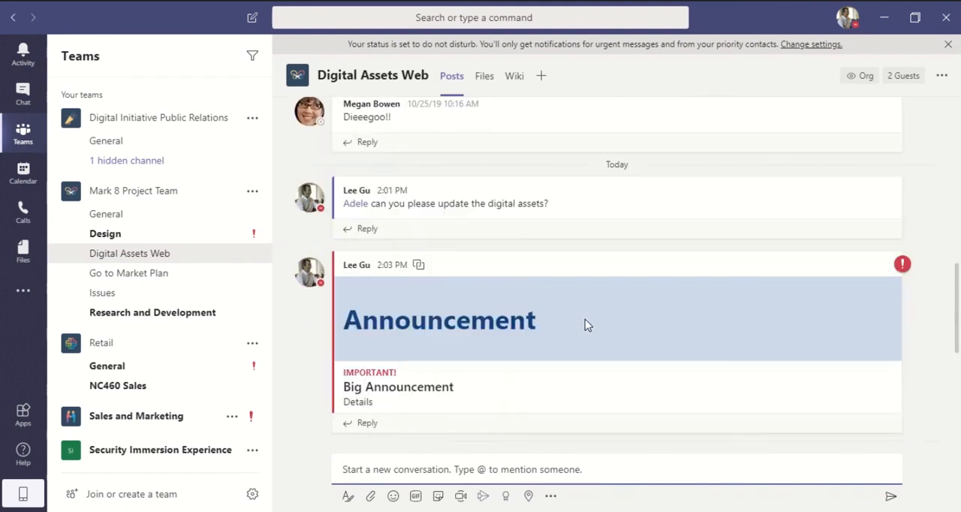
pyautogui.click(167, 417)
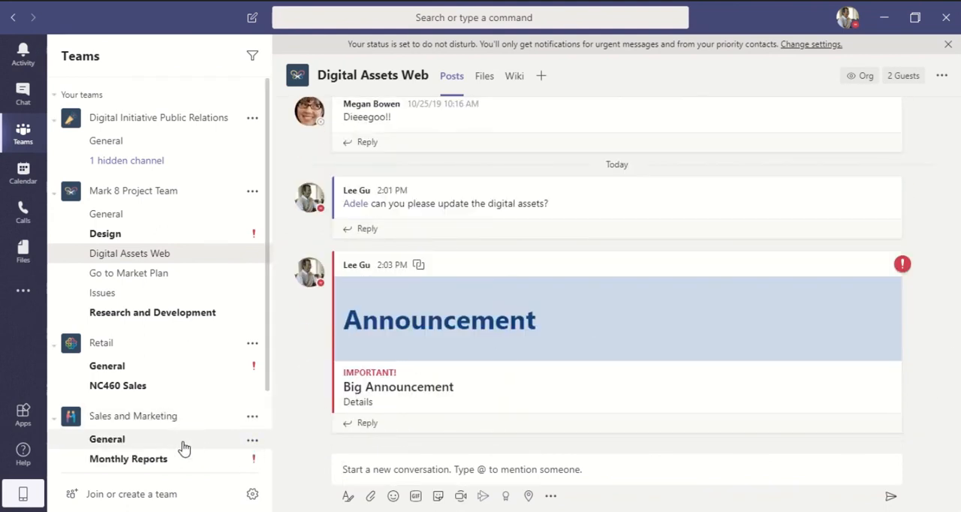
pyautogui.click(181, 447)
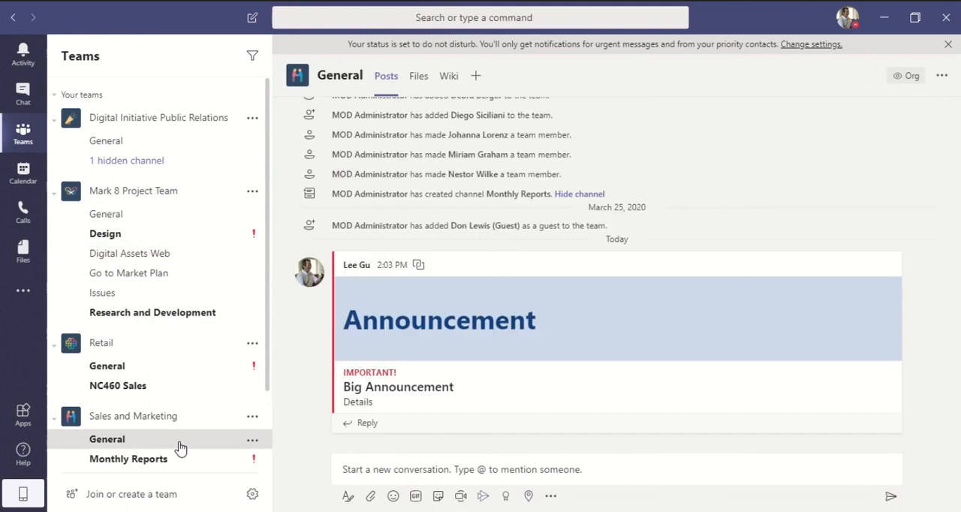